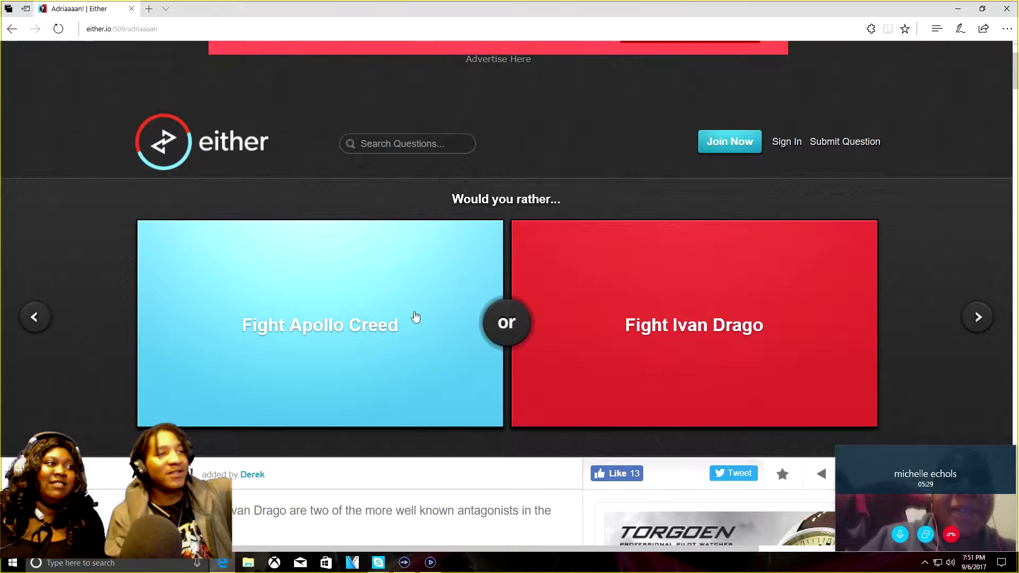
Vote to fight Apollo Creed (62% versus 38%), then advance to the 90s Music Torture question
click(415, 317)
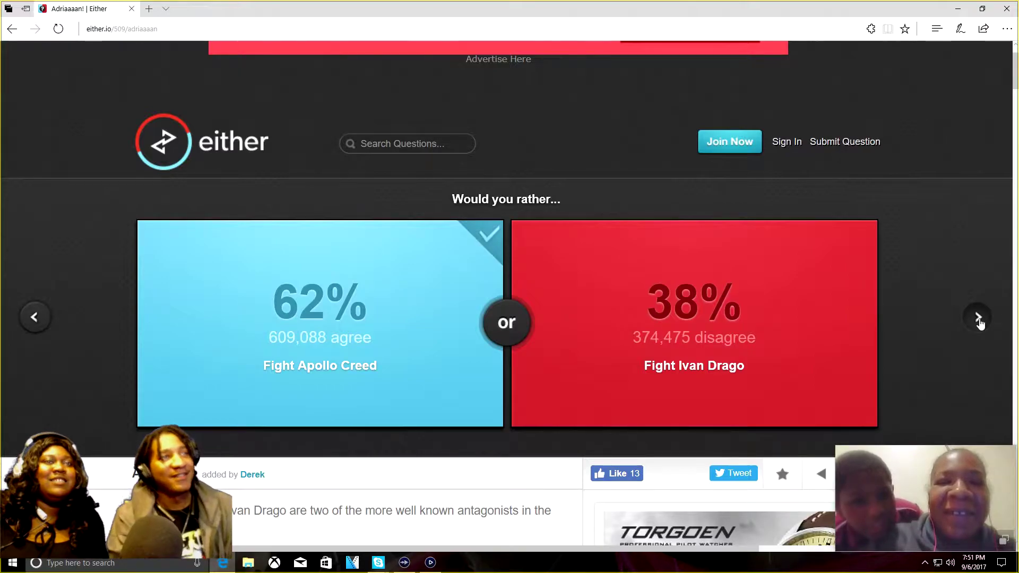
click(979, 320)
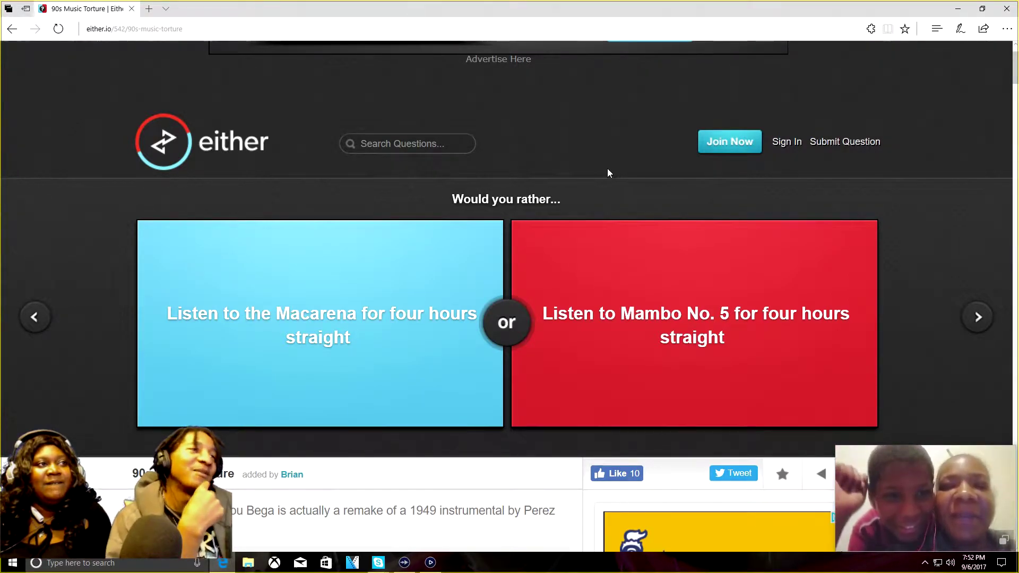
Vote for listening to the Macarena, revealing 46% versus 54% for Mambo No. 5
click(404, 338)
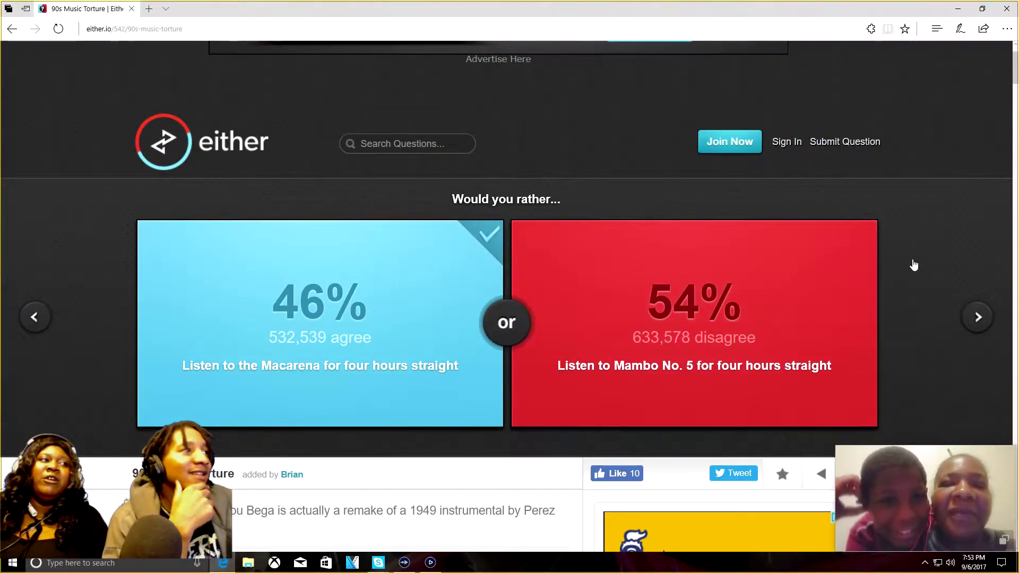
Advance to the One Last Hour question and vote to do something crazy
click(978, 318)
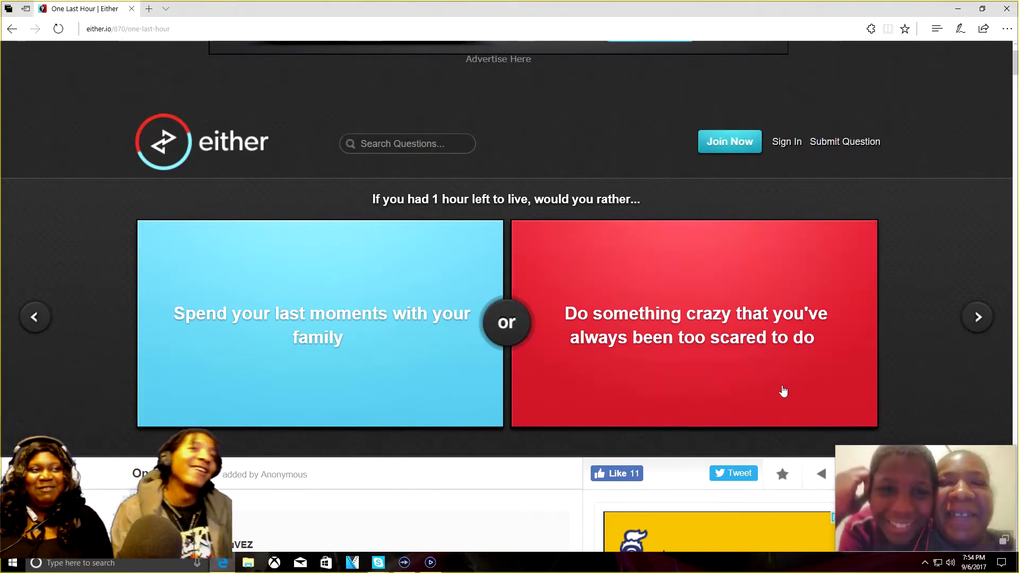
click(606, 342)
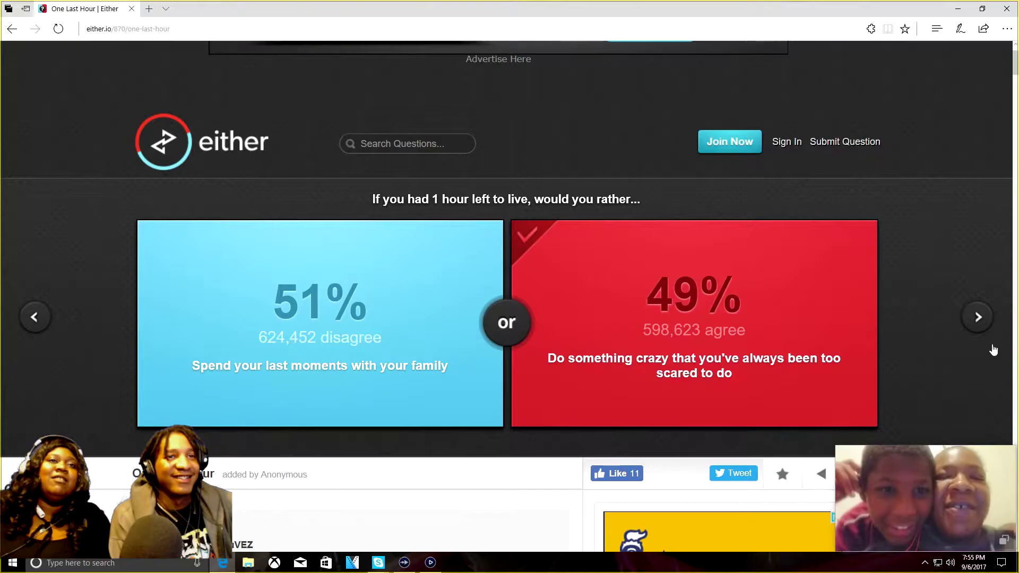
Advance to Where Shall I Live and vote for the remote dream house (73% versus 27%)
click(979, 317)
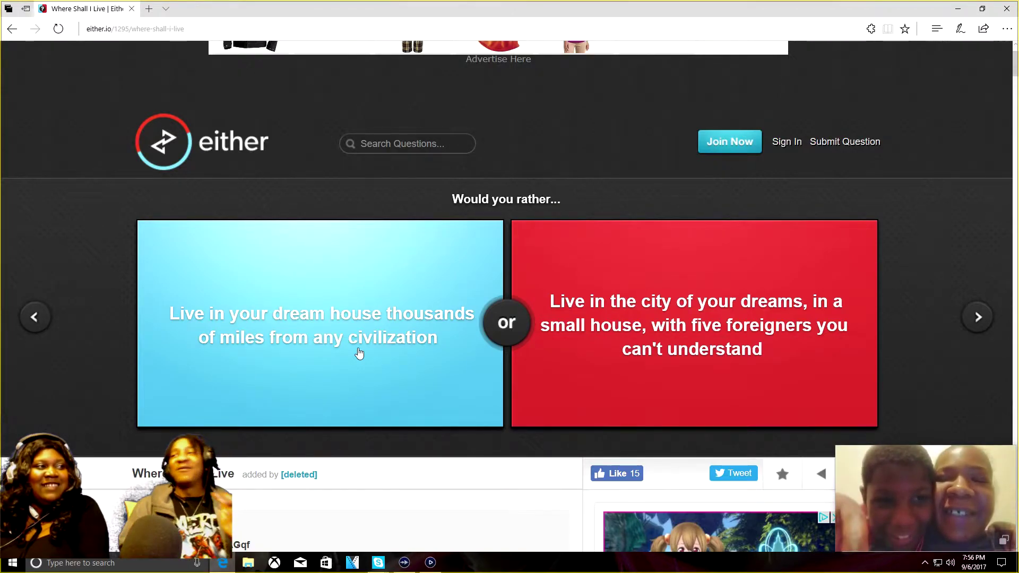
click(359, 352)
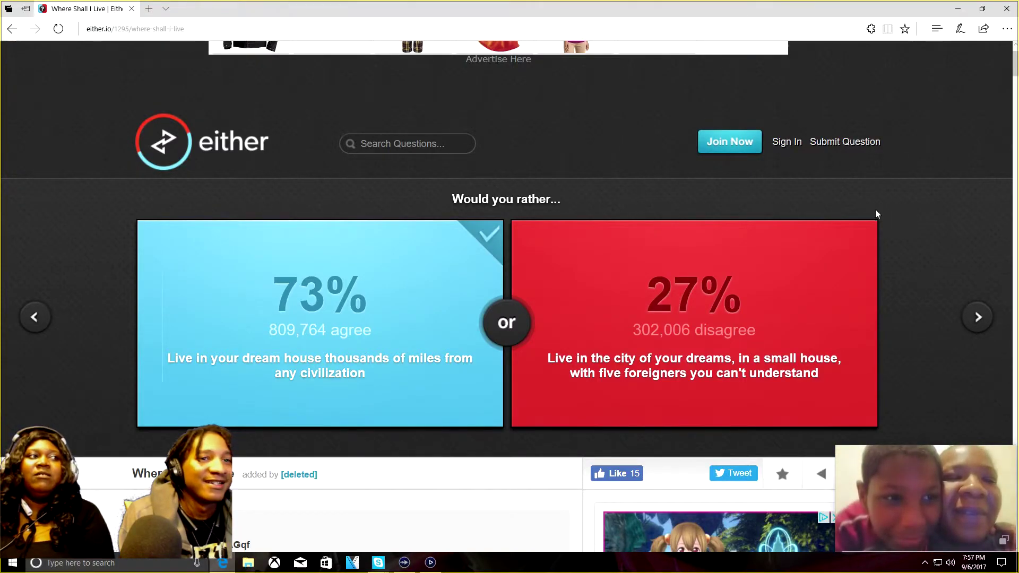
click(978, 318)
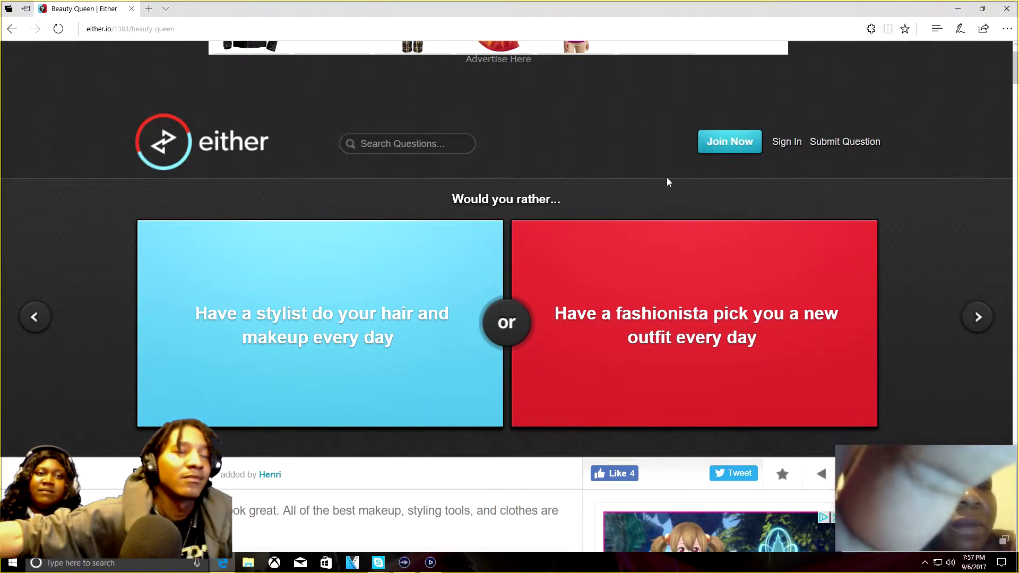
mouse_move(924, 497)
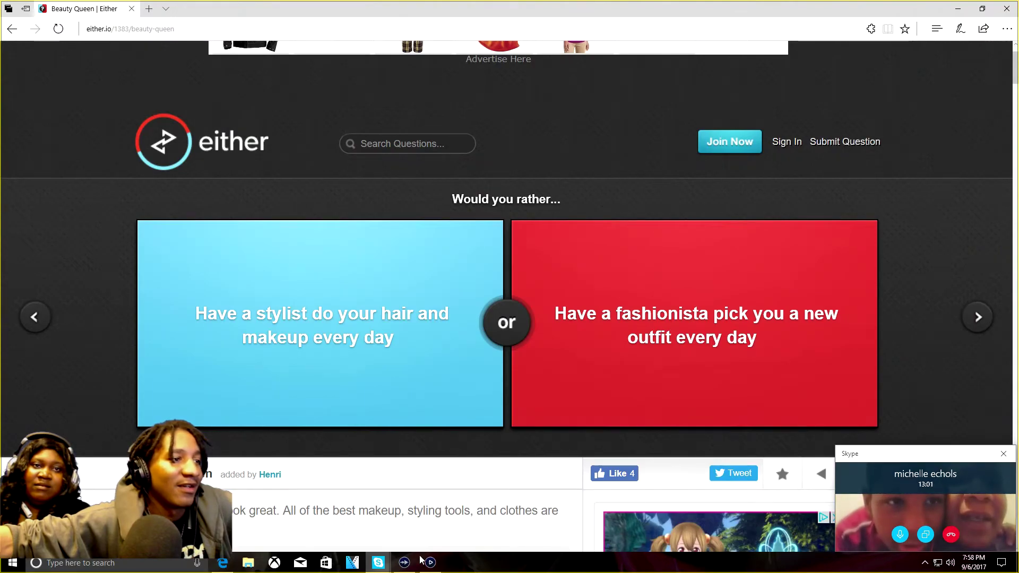
Stop and restart Skype screen sharing, then minimize the call and drag its preview down
mouse_move(378, 563)
click(329, 522)
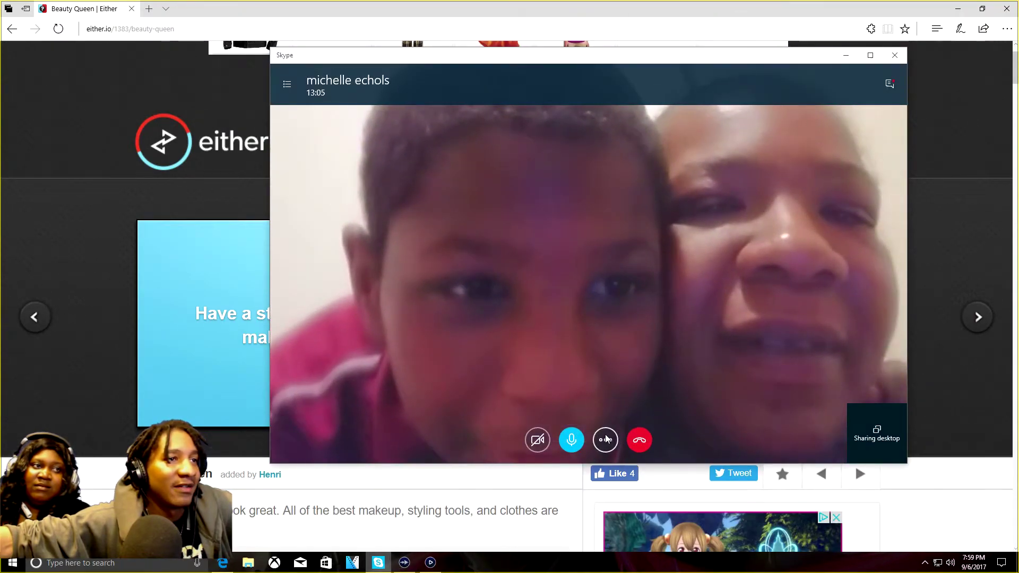
click(606, 439)
click(599, 322)
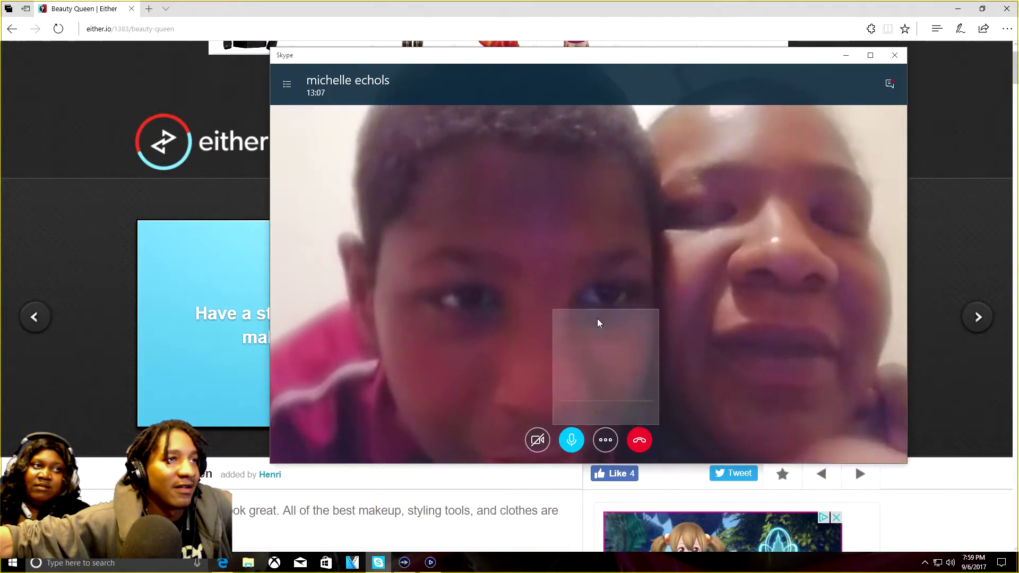
click(605, 439)
click(596, 322)
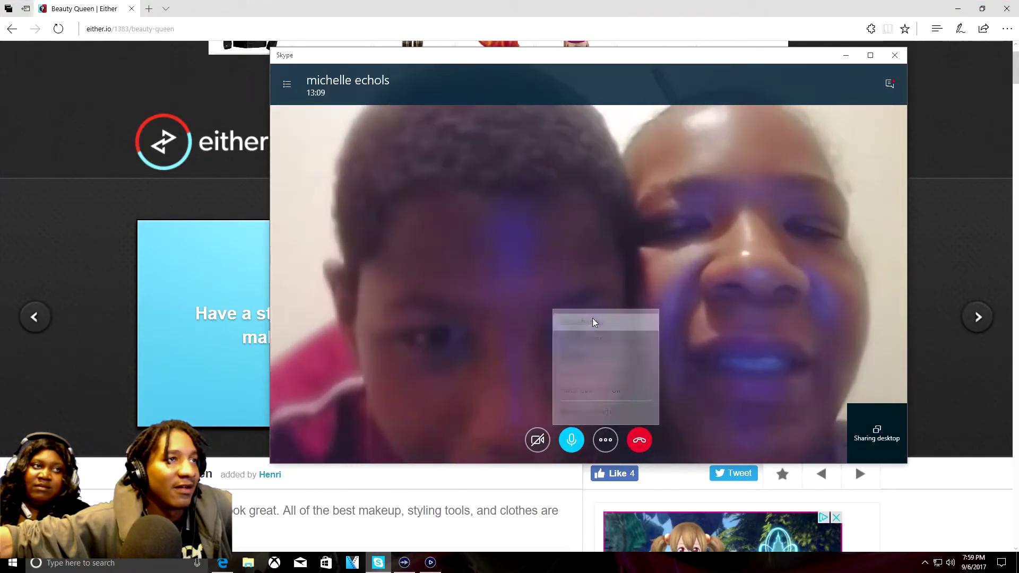
click(845, 56)
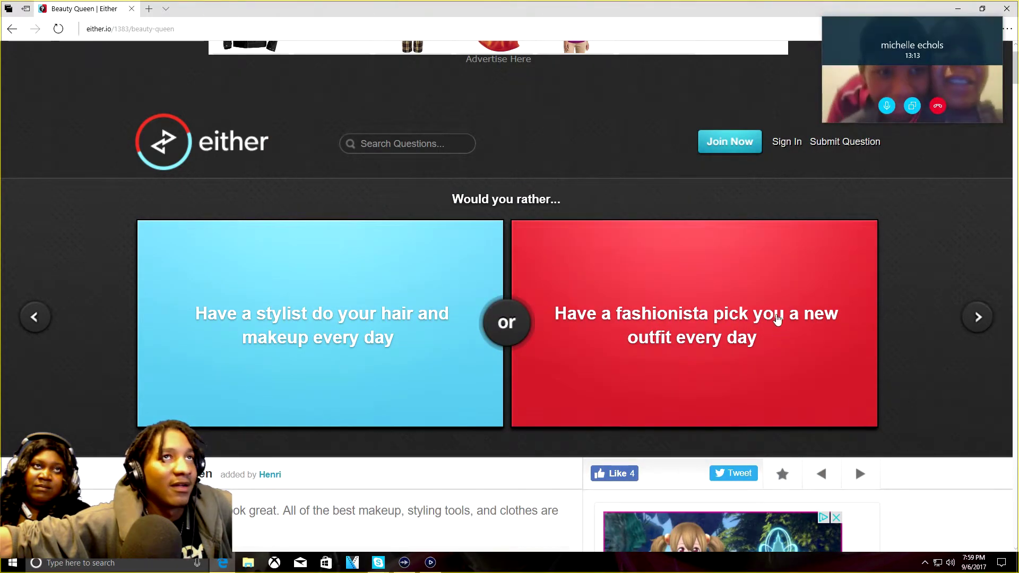
mouse_move(868, 30)
mouse_down()
mouse_move(905, 422)
mouse_move(888, 449)
mouse_up()
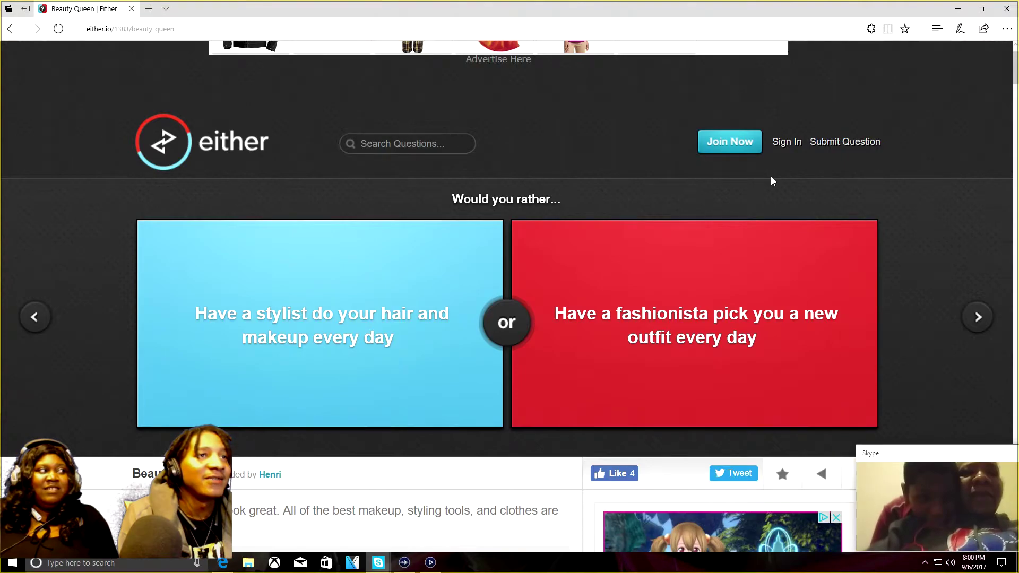
Vote for having a stylist do hair and makeup daily, revealing 40% versus 60%
click(427, 290)
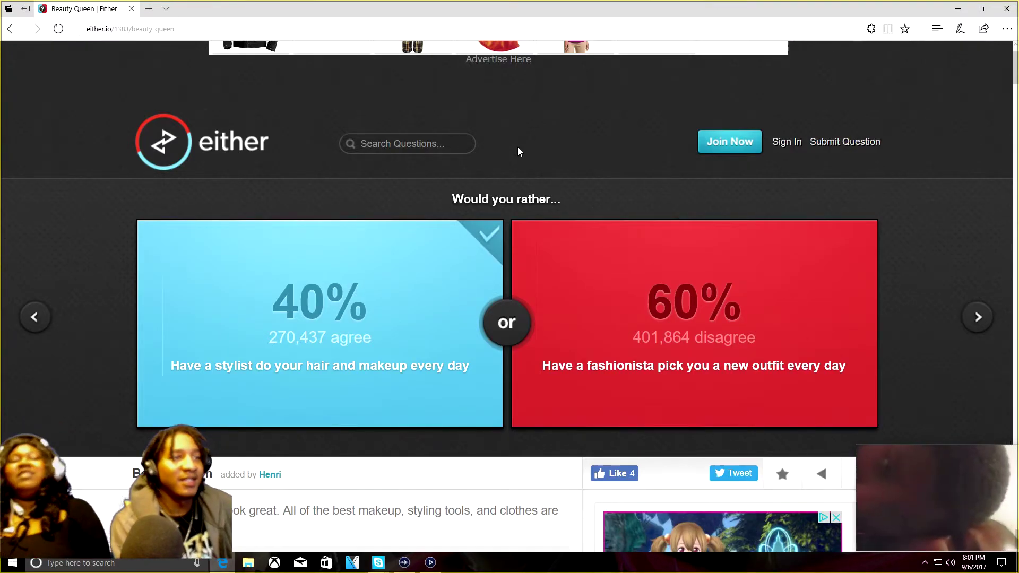
Advance to the Alone Or Lonely question: imaginary friend versus three real friends
click(977, 319)
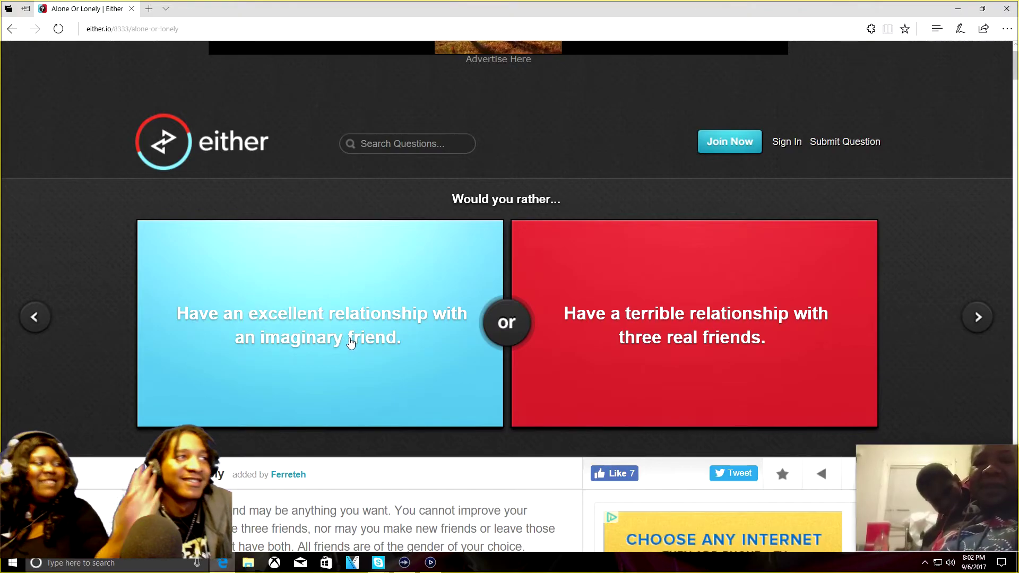
Vote for the imaginary-friend relationship, showing 73% versus 27% for real friends
click(355, 337)
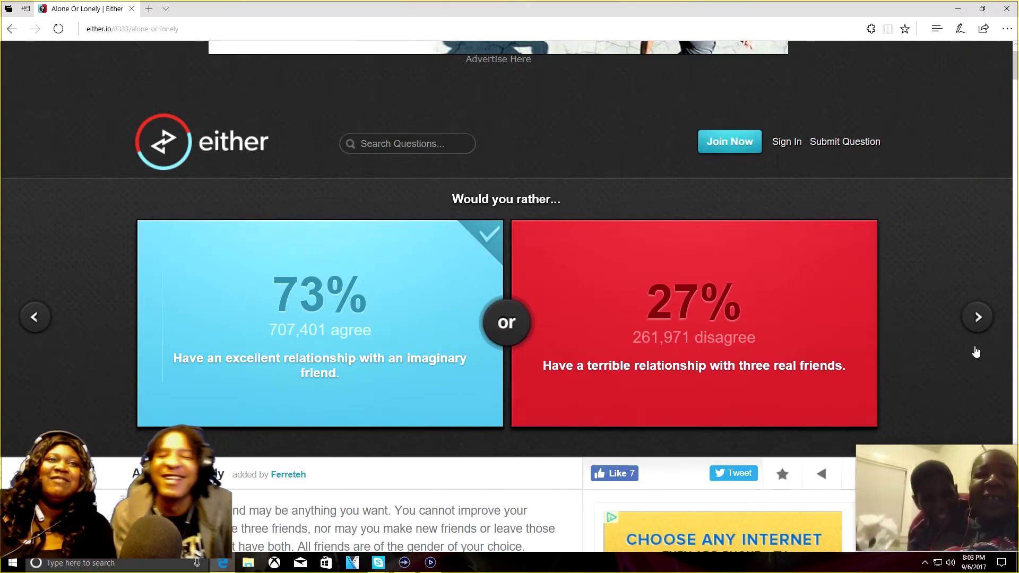
Load the Humourous Dilemma question: only laughing at blonde jokes versus not understanding sarcasm
click(978, 318)
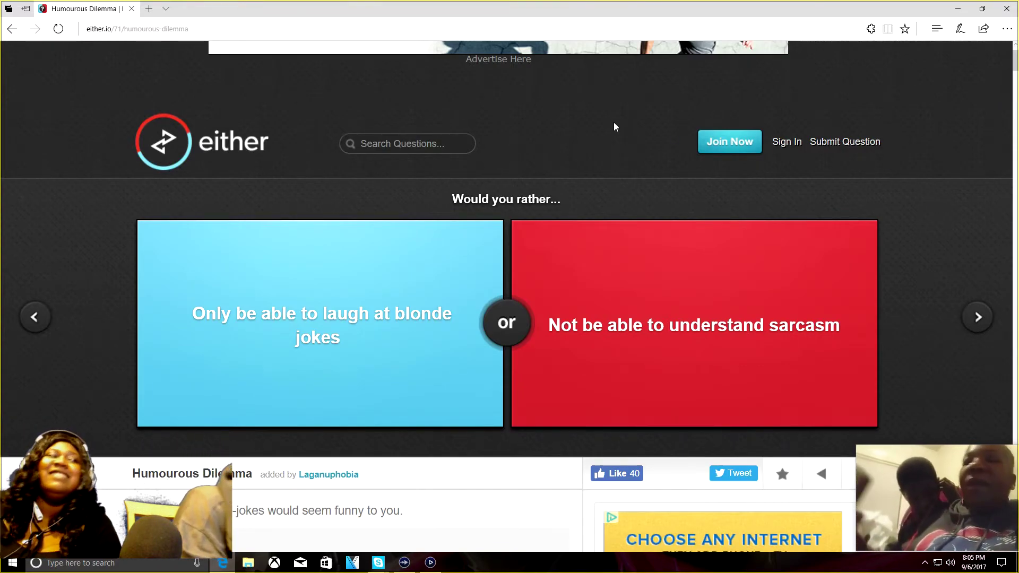
Vote for only laughing at blonde jokes (66% versus 34%), then advance to Knowledge vs. Sex
click(292, 328)
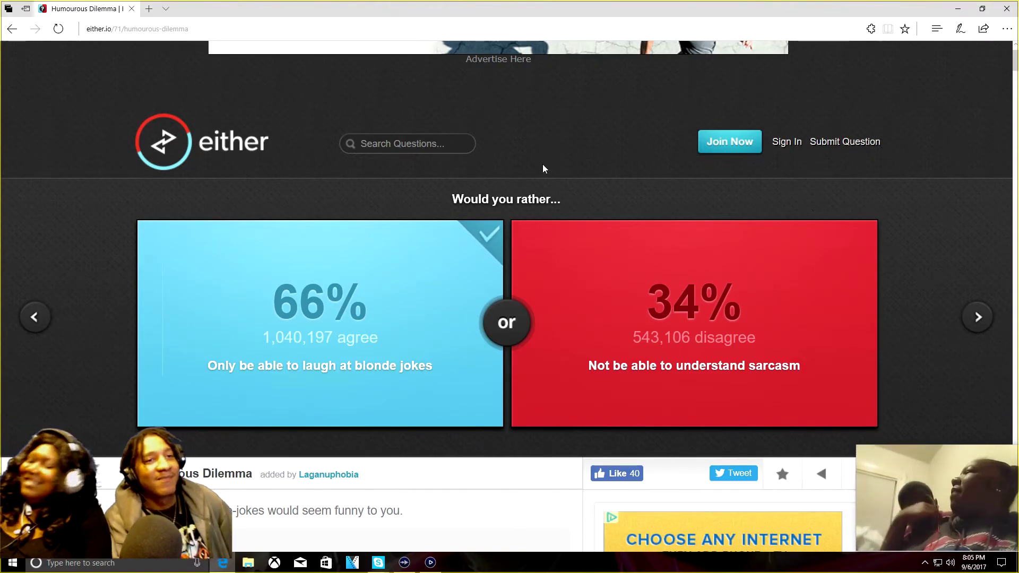
click(979, 320)
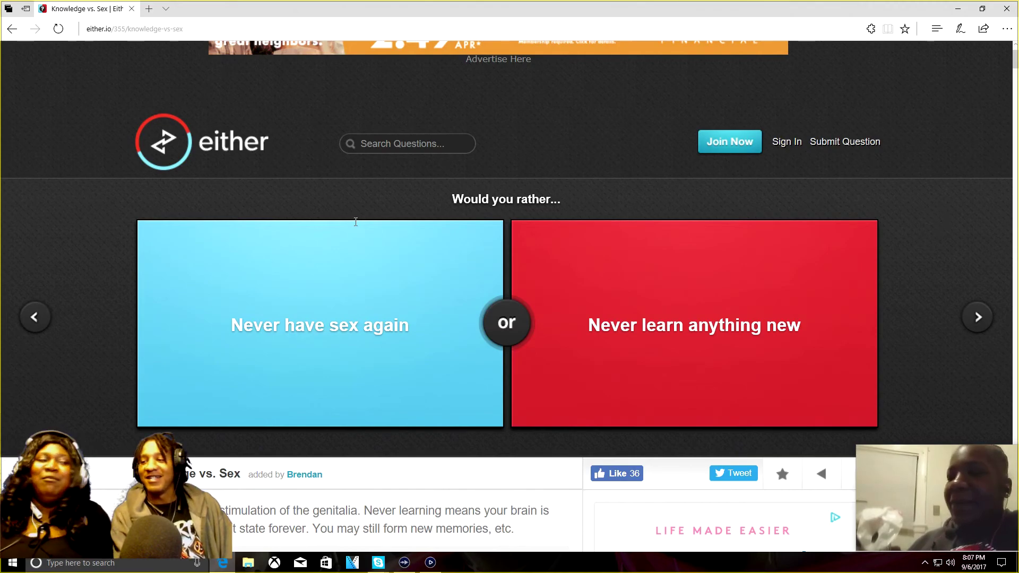
Vote 'never have sex again' on the Knowledge vs. Sex question, revealing 44% versus 56%
click(300, 318)
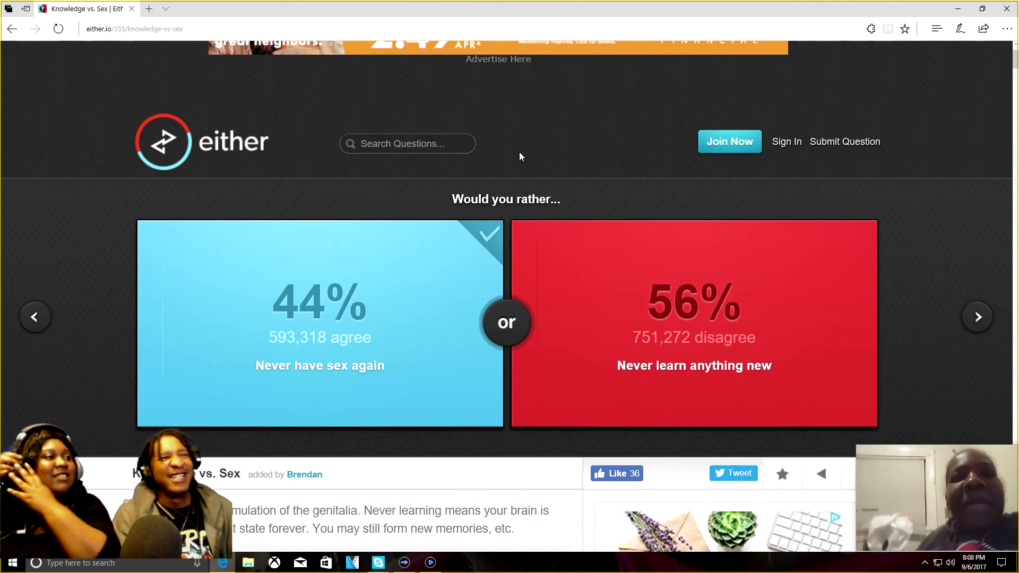
Advance from the Knowledge vs. Sex results to the next question, 'Sentinel of Justice'
click(978, 317)
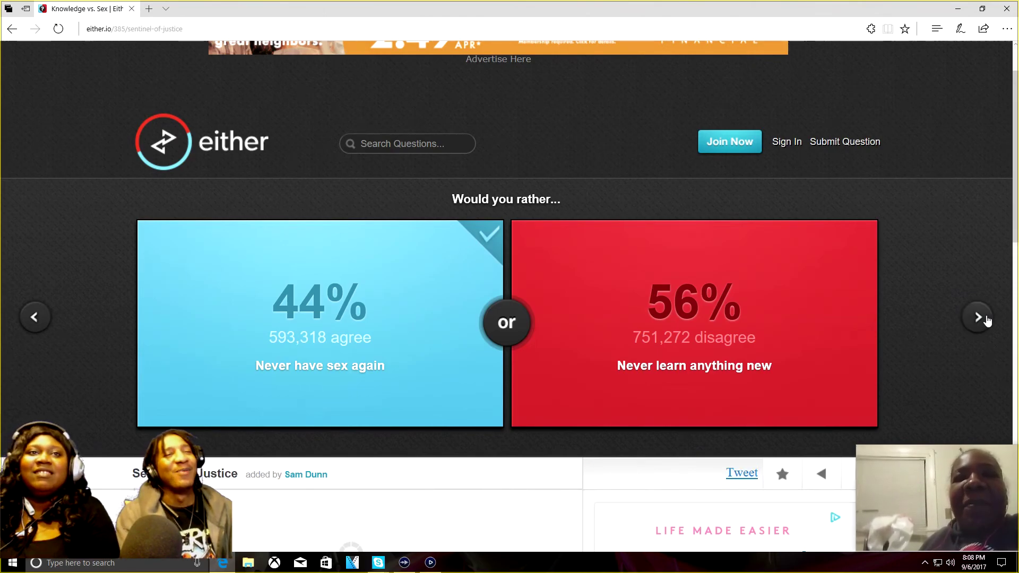